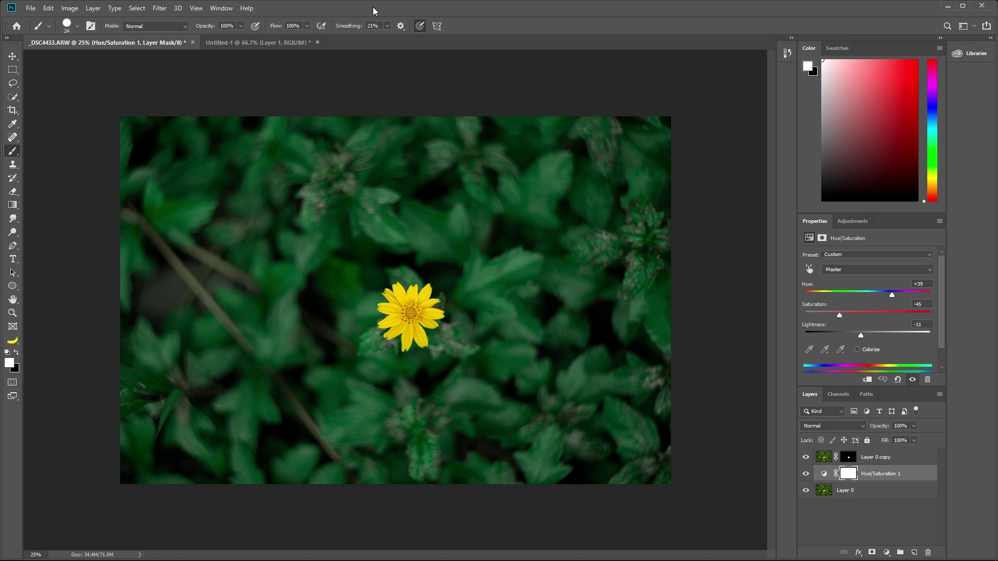
pyautogui.click(806, 473)
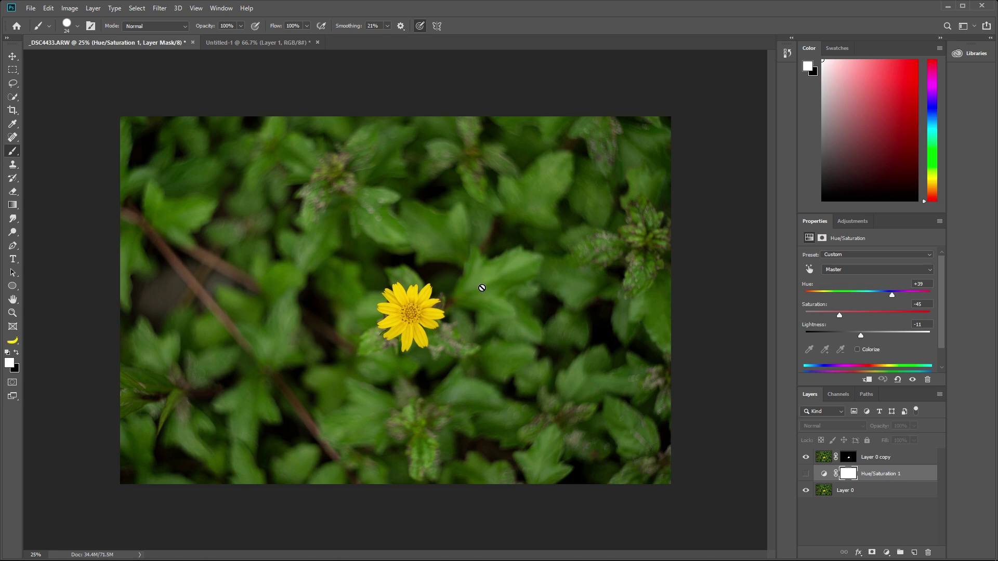
pyautogui.click(806, 474)
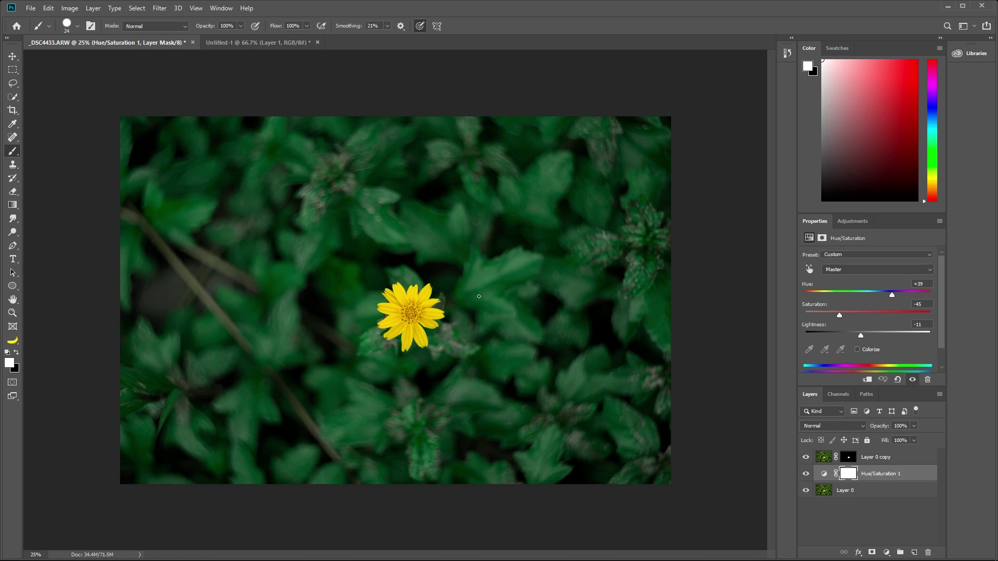
# Hide Hue/Saturation 1 and add a second Hue/Saturation adjustment layer at default values
pyautogui.click(806, 474)
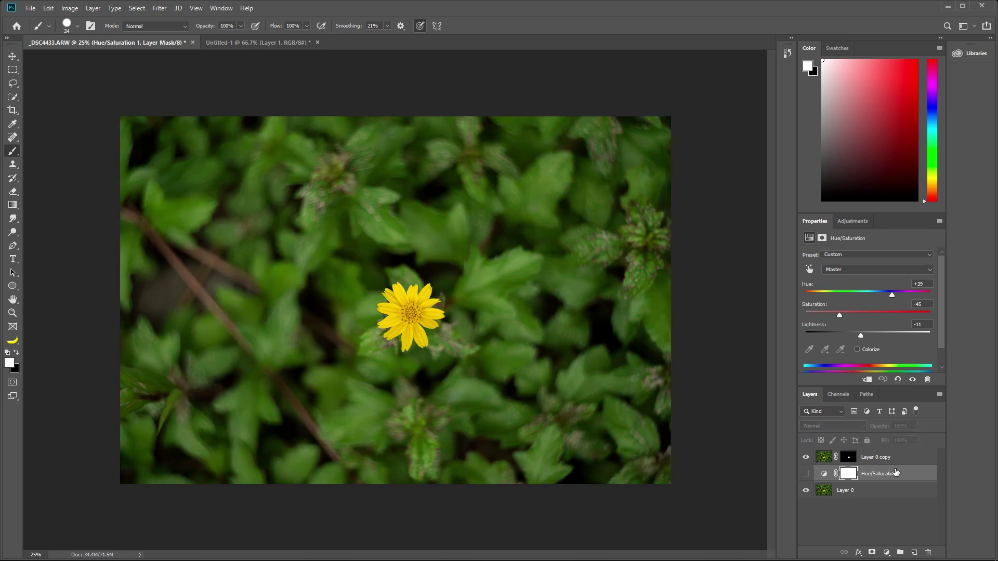
pyautogui.click(886, 551)
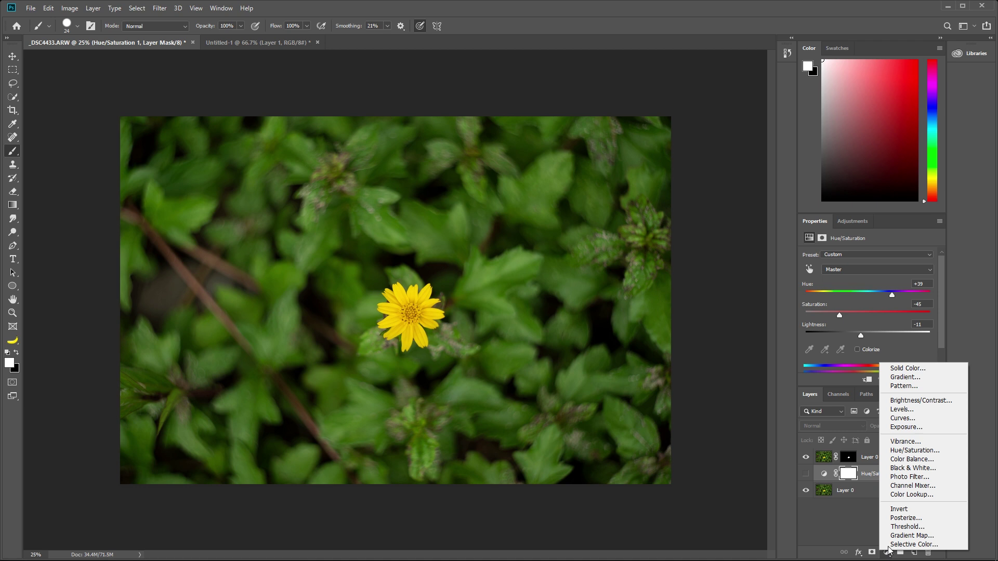
pyautogui.click(899, 453)
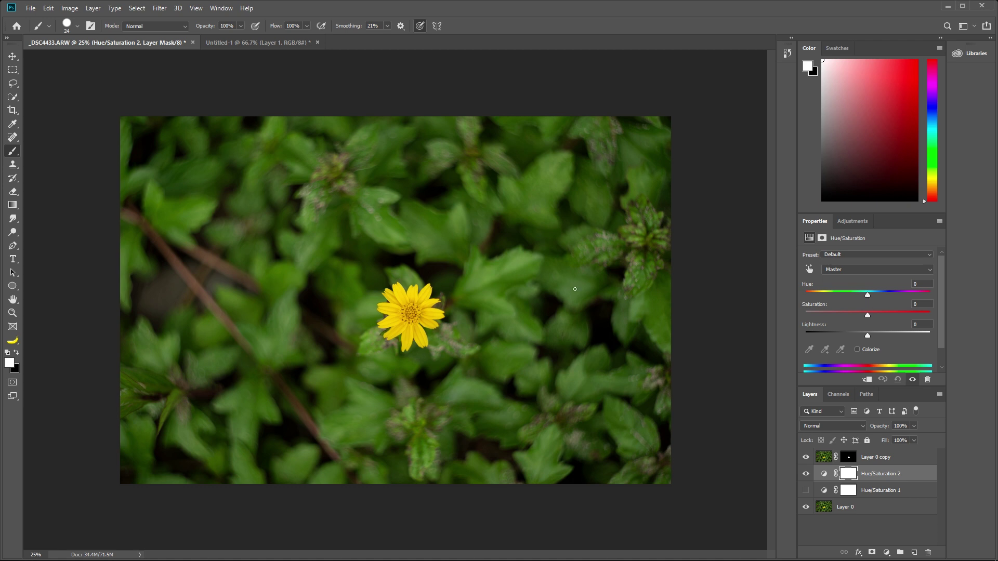
# Sweep Hue/Saturation 2's hue through olive, magenta and teal, settling around -3
pyautogui.moveTo(868, 295); pyautogui.dragTo(831, 292)
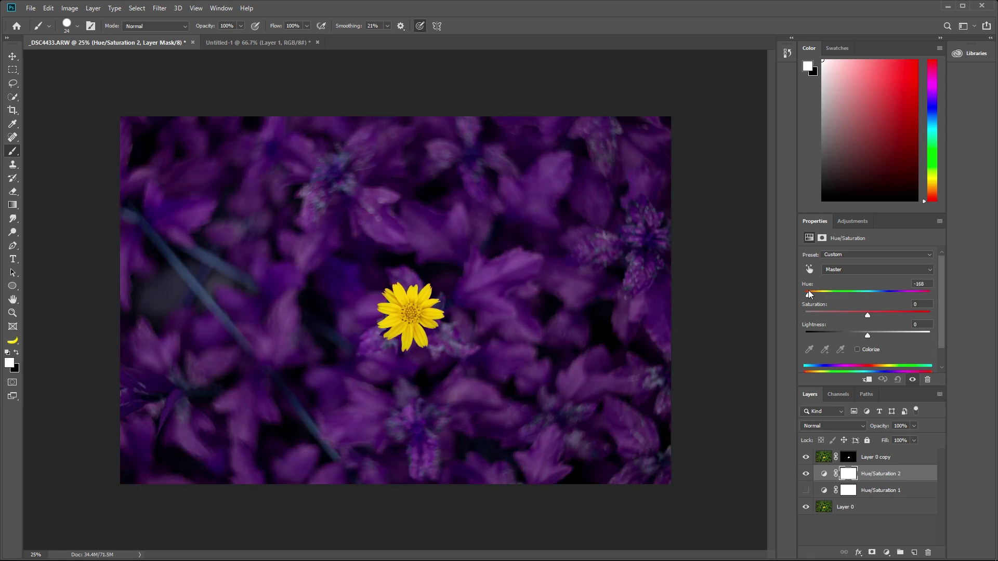
pyautogui.moveTo(832, 293)
pyautogui.mouseDown()
pyautogui.moveTo(821, 291)
pyautogui.moveTo(935, 293)
pyautogui.moveTo(869, 292)
pyautogui.mouseUp()
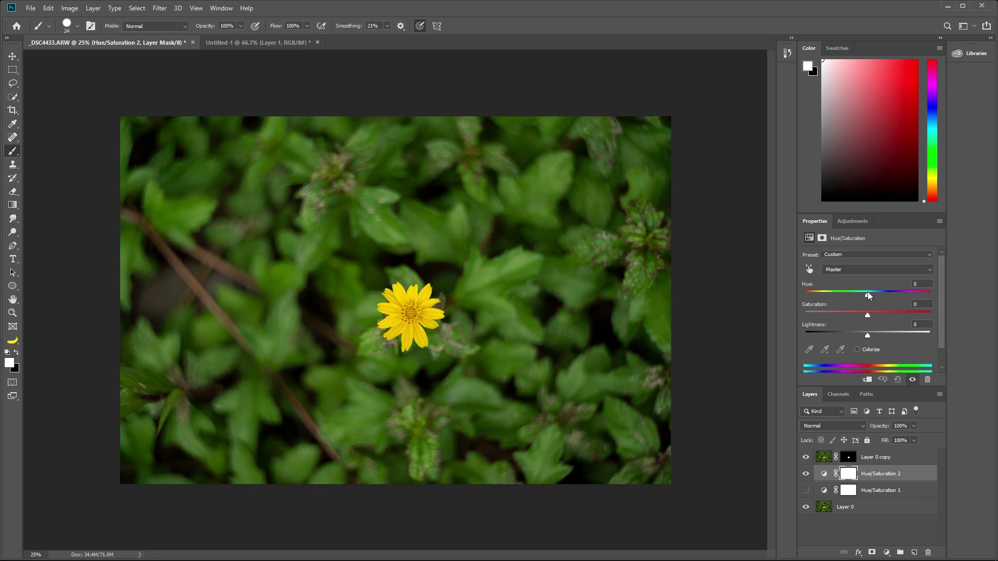
pyautogui.moveTo(864, 291); pyautogui.dragTo(875, 292)
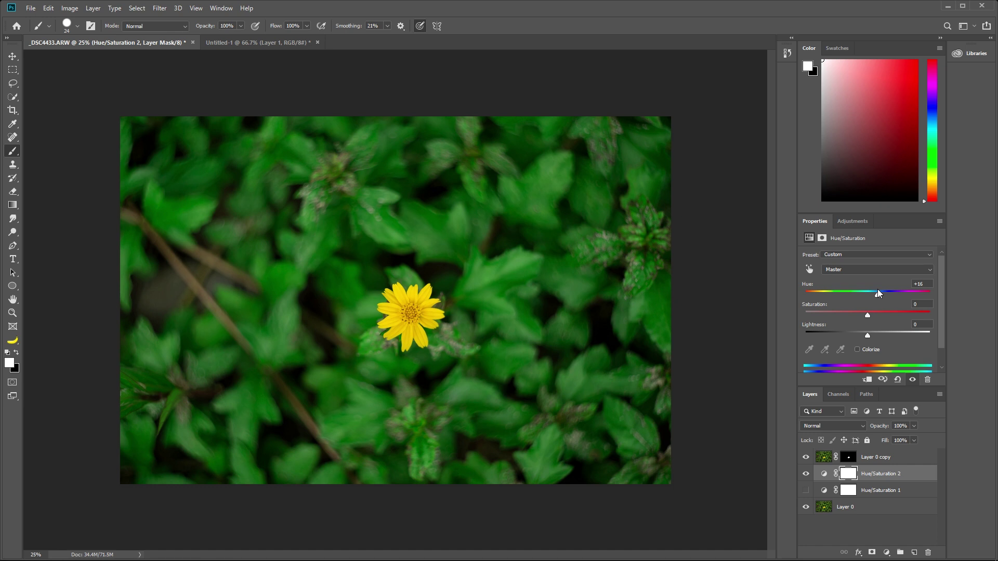
pyautogui.moveTo(878, 295); pyautogui.dragTo(909, 295)
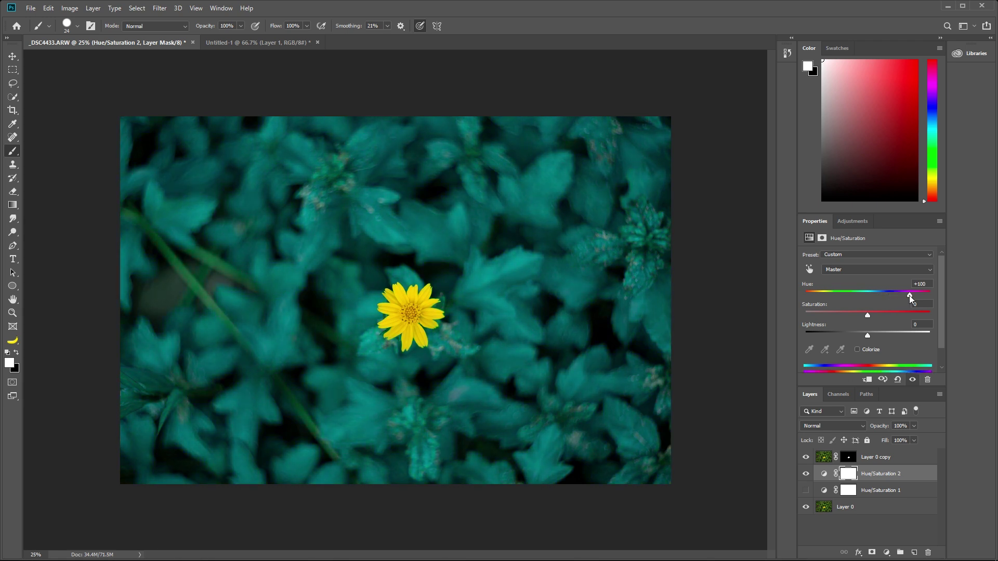
pyautogui.moveTo(908, 295)
pyautogui.mouseDown()
pyautogui.moveTo(837, 292)
pyautogui.moveTo(867, 292)
pyautogui.mouseUp()
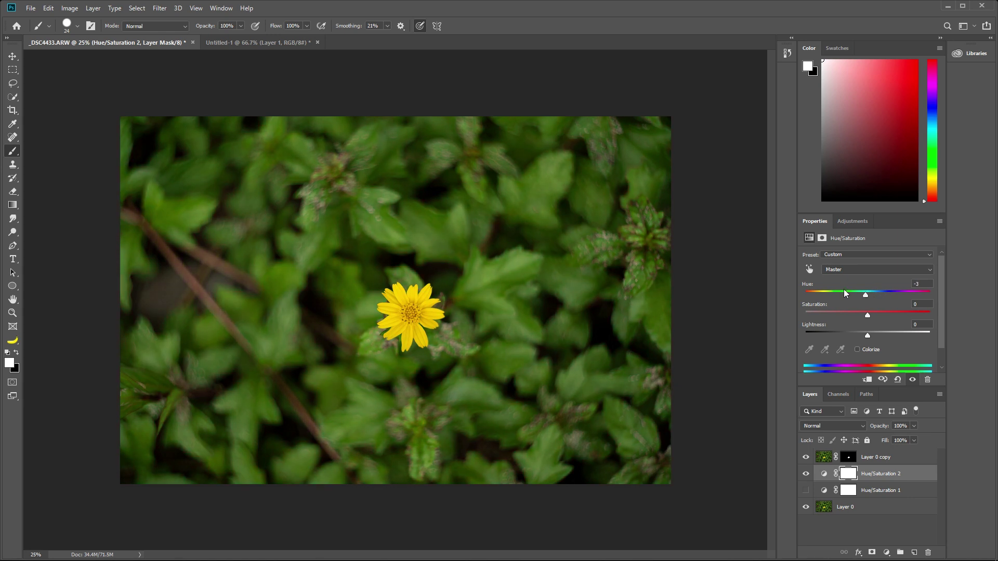
# Set Hue/Saturation 2 to Hue +40 and Saturation -41, toggling its visibility to compare
pyautogui.hotkey('ctrl', 'z')
pyautogui.moveTo(868, 294); pyautogui.dragTo(893, 296)
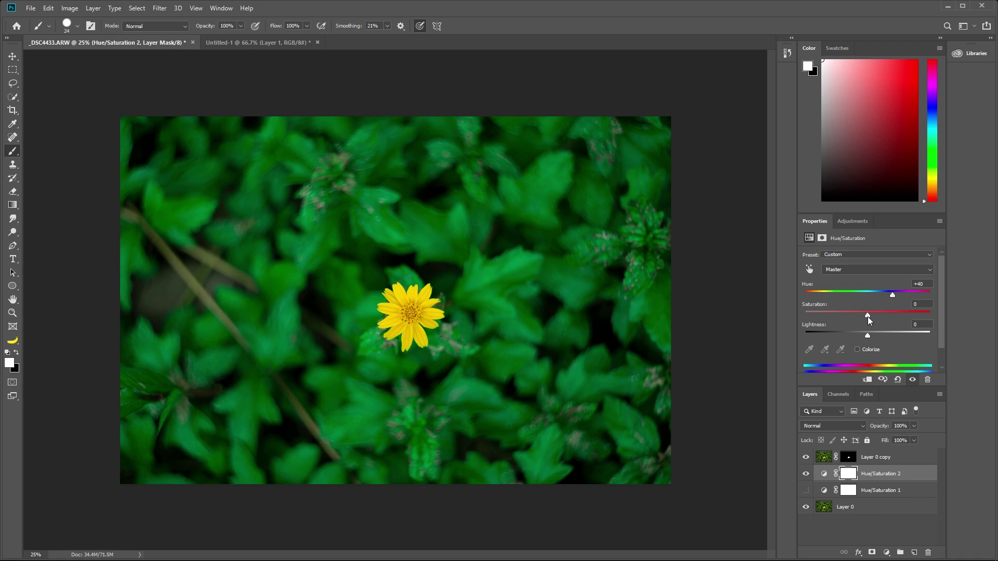
pyautogui.moveTo(857, 318); pyautogui.dragTo(842, 316)
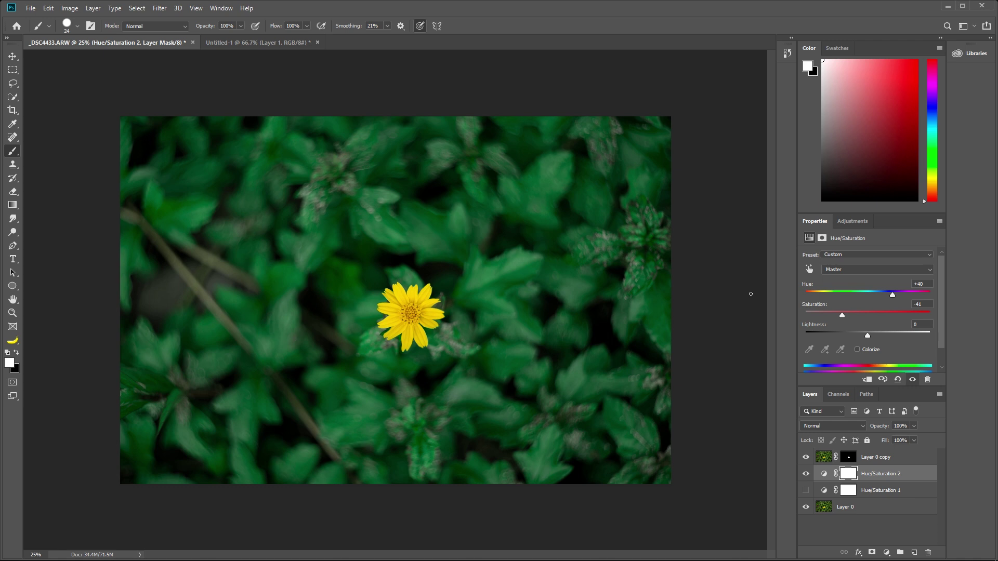
pyautogui.click(806, 474)
pyautogui.click(806, 474)
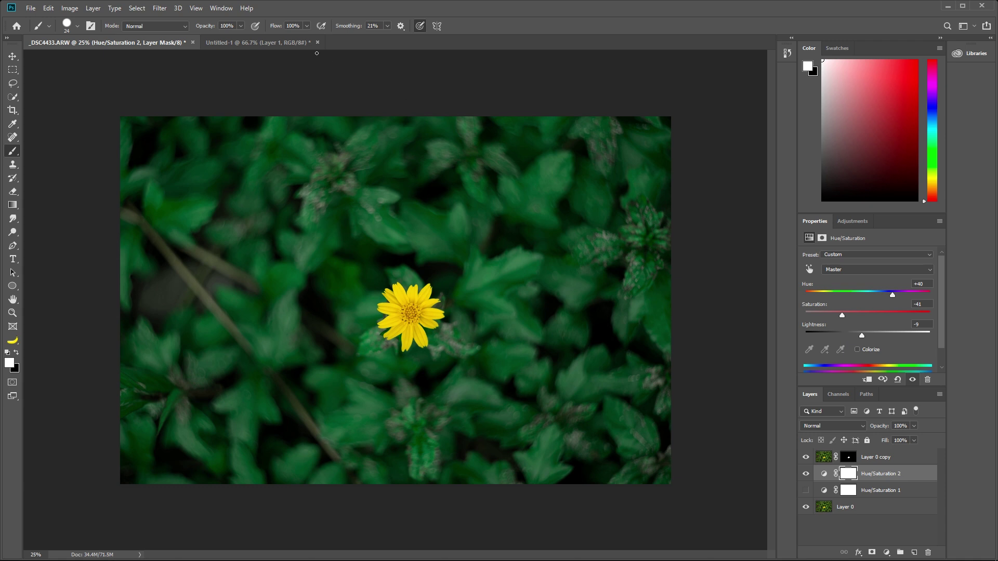
# Switch to the Untitled-1 colour-wheel document
pyautogui.click(273, 41)
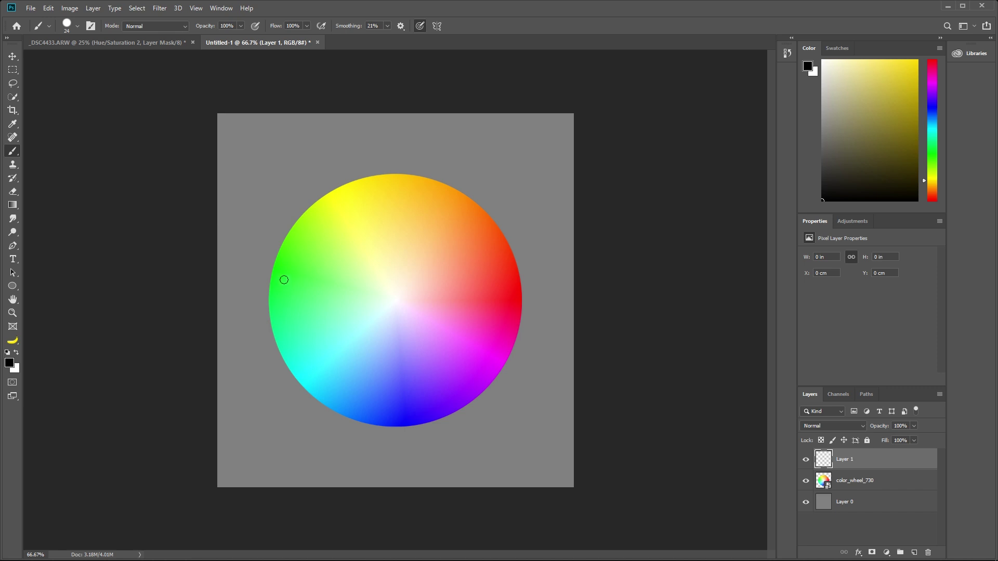
# Brush a thick black loop from the wheel's green edge toward orange and back
pyautogui.moveTo(284, 278); pyautogui.dragTo(288, 276)
pyautogui.moveTo(286, 276)
pyautogui.mouseDown()
pyautogui.moveTo(359, 207)
pyautogui.moveTo(458, 214)
pyautogui.mouseUp()
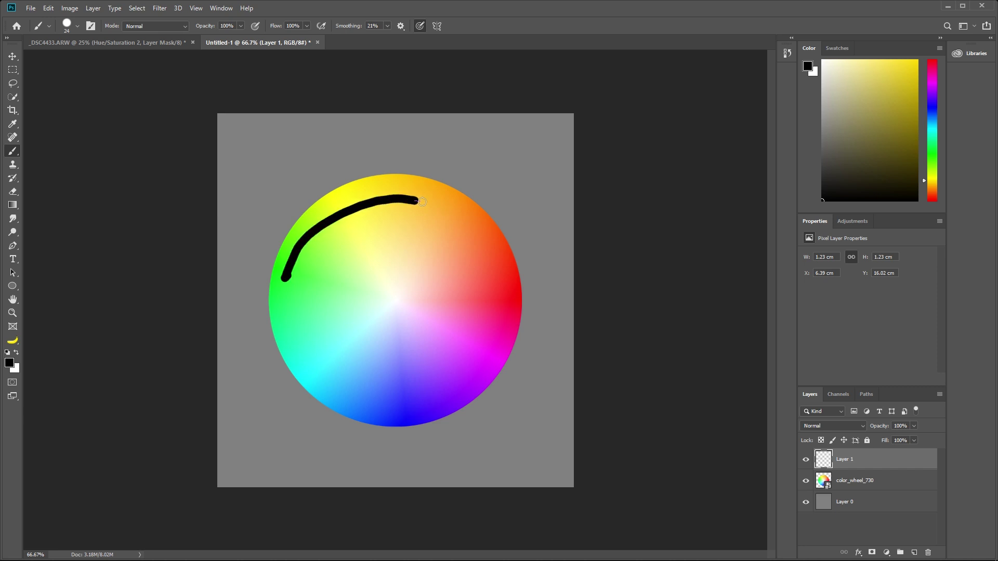
pyautogui.moveTo(458, 215)
pyautogui.mouseDown()
pyautogui.moveTo(456, 375)
pyautogui.moveTo(295, 348)
pyautogui.moveTo(279, 299)
pyautogui.moveTo(290, 277)
pyautogui.mouseUp()
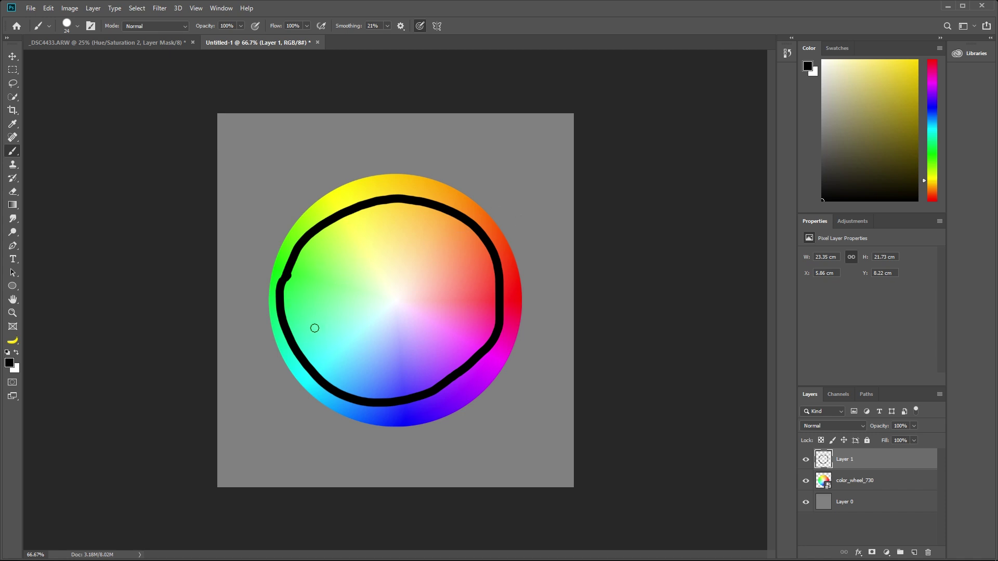
# Paint black dots on the ring's upper-left and a short line inward from its left edge
pyautogui.click(325, 310)
pyautogui.click(293, 248)
pyautogui.click(299, 250)
pyautogui.moveTo(300, 251); pyautogui.dragTo(286, 325)
pyautogui.moveTo(286, 323); pyautogui.dragTo(324, 312)
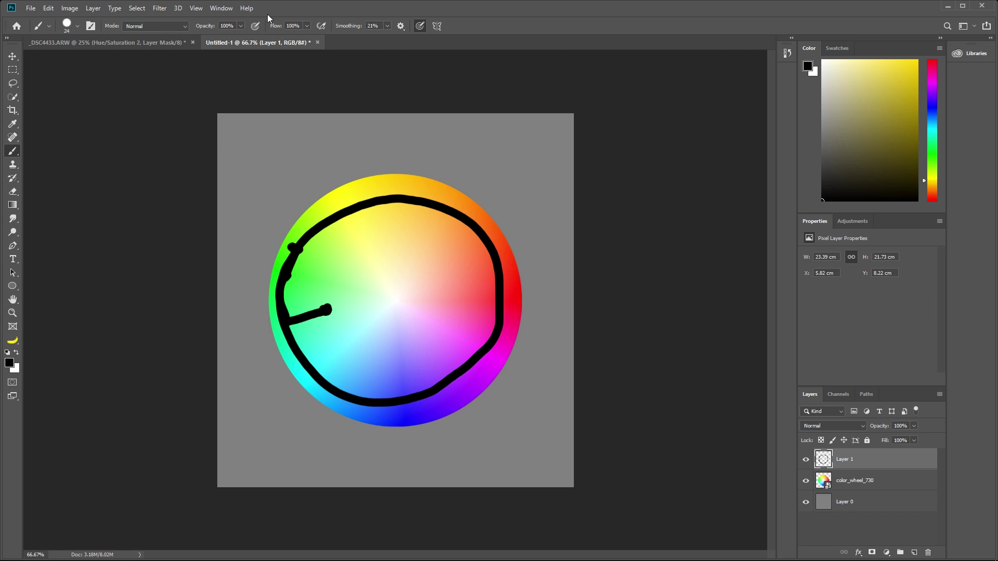
# Erase all earlier black markings from Layer 1 with a large eraser
pyautogui.press('e')
pyautogui.click(389, 293)
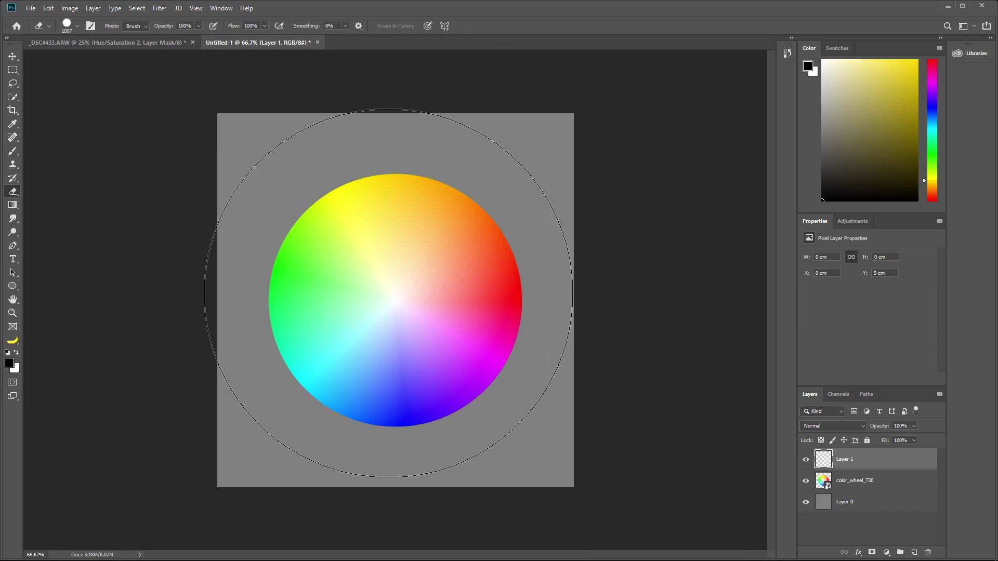
pyautogui.press('b')
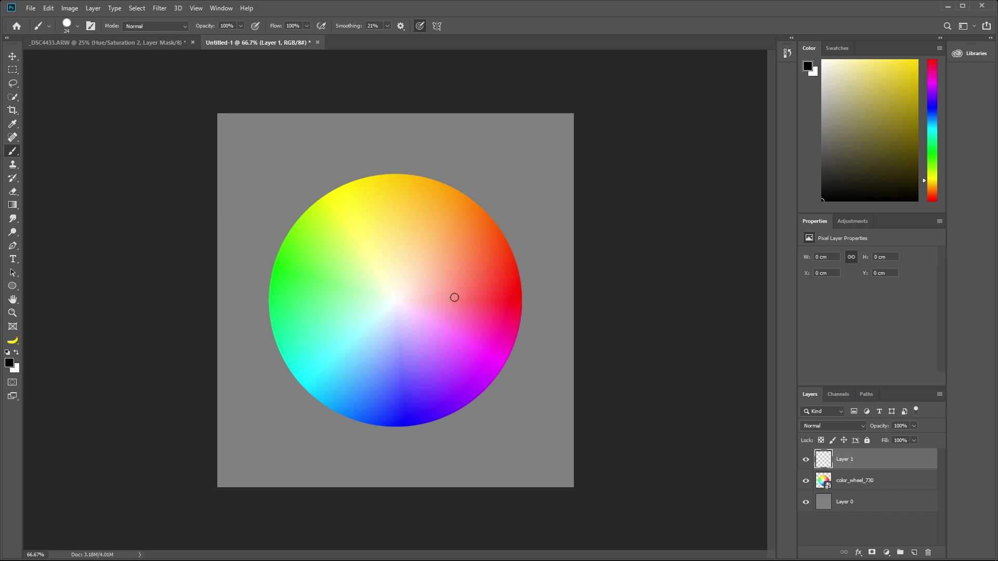
# Brush a black loop around the wheel's centre with a line reaching the red edge
pyautogui.moveTo(449, 268); pyautogui.dragTo(456, 271)
pyautogui.moveTo(496, 304); pyautogui.dragTo(500, 310)
pyautogui.moveTo(451, 270)
pyautogui.mouseDown()
pyautogui.moveTo(459, 310)
pyautogui.moveTo(502, 308)
pyautogui.mouseUp()
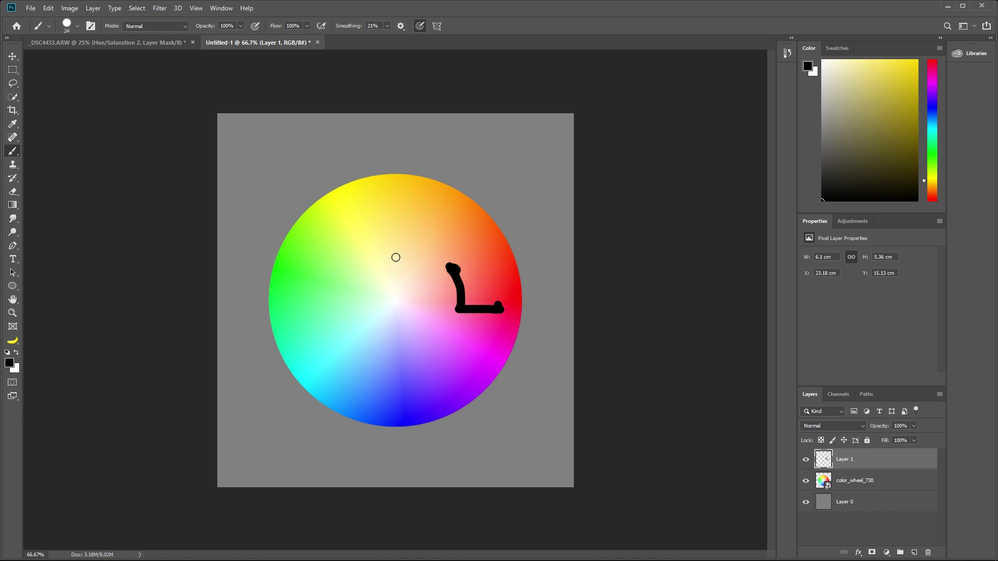
pyautogui.moveTo(454, 269)
pyautogui.mouseDown()
pyautogui.moveTo(328, 306)
pyautogui.moveTo(420, 342)
pyautogui.mouseUp()
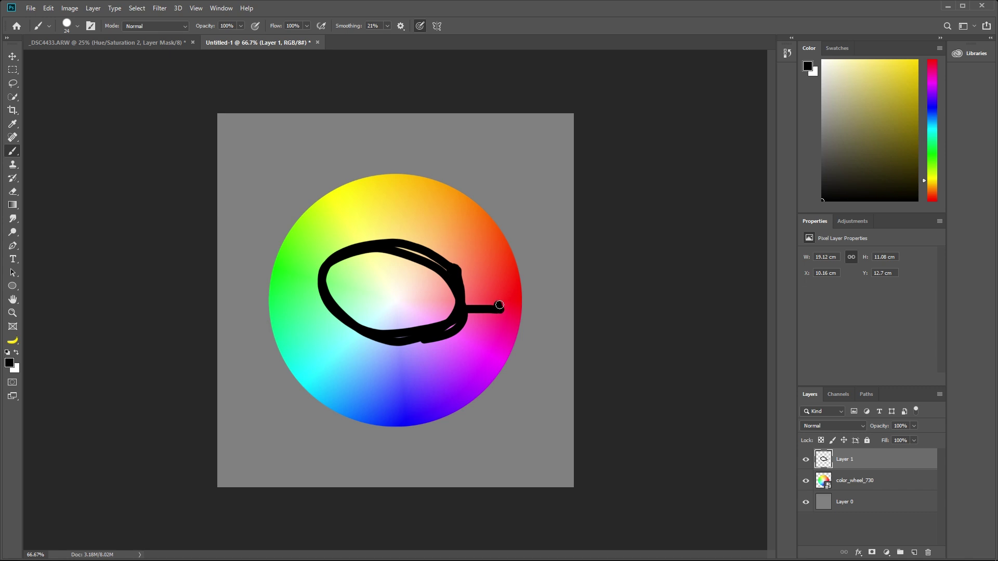
pyautogui.click(499, 306)
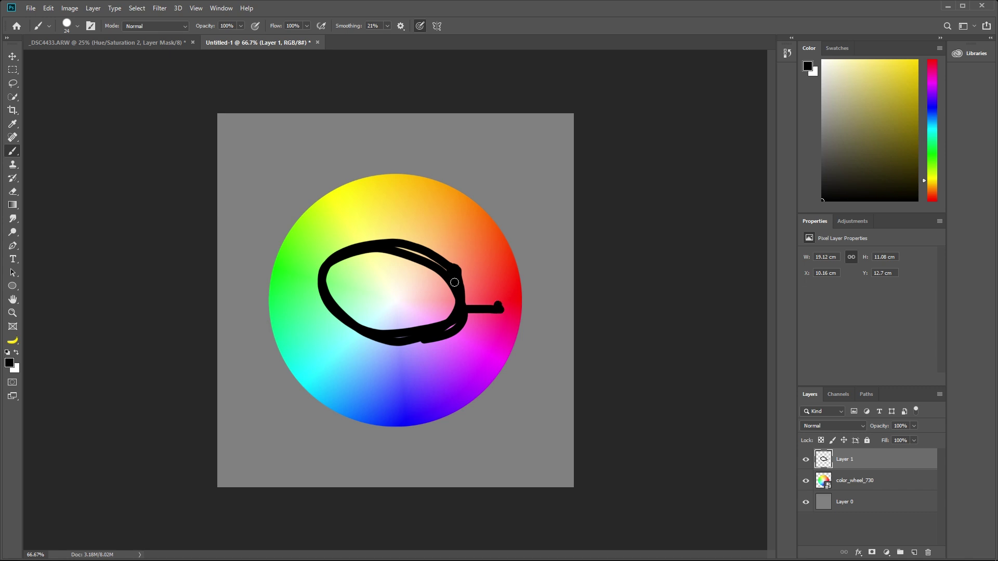